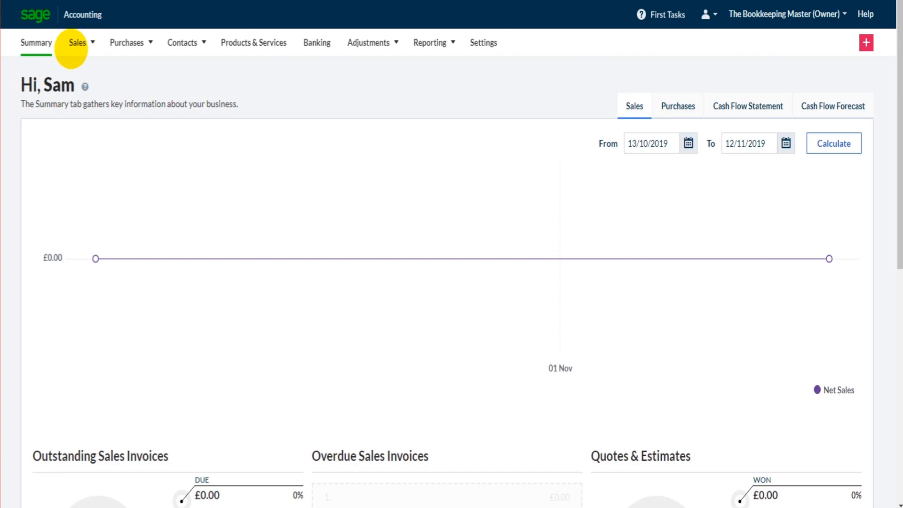
Open the sales invoices list and start a new sales invoice
{"action": "left_click", "coordinate": [72, 43]}
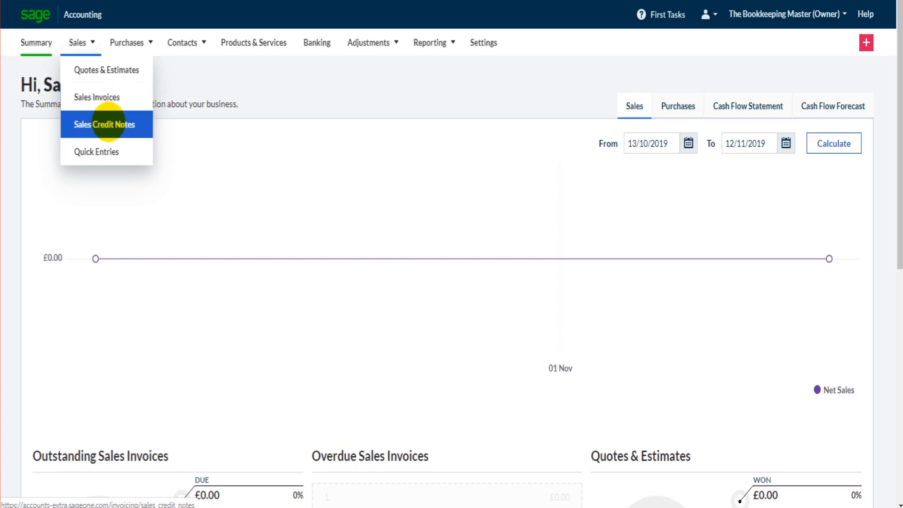
{"action": "left_click", "coordinate": [121, 99]}
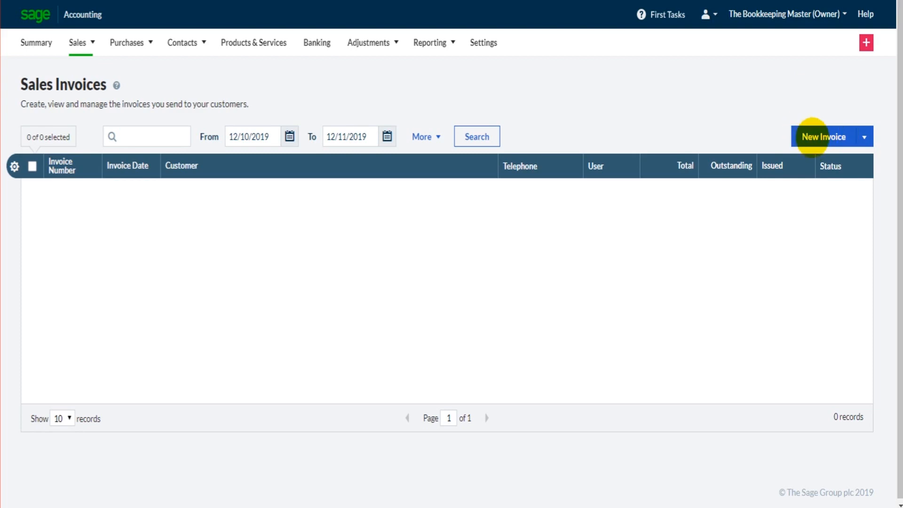
{"action": "left_click", "coordinate": [813, 136]}
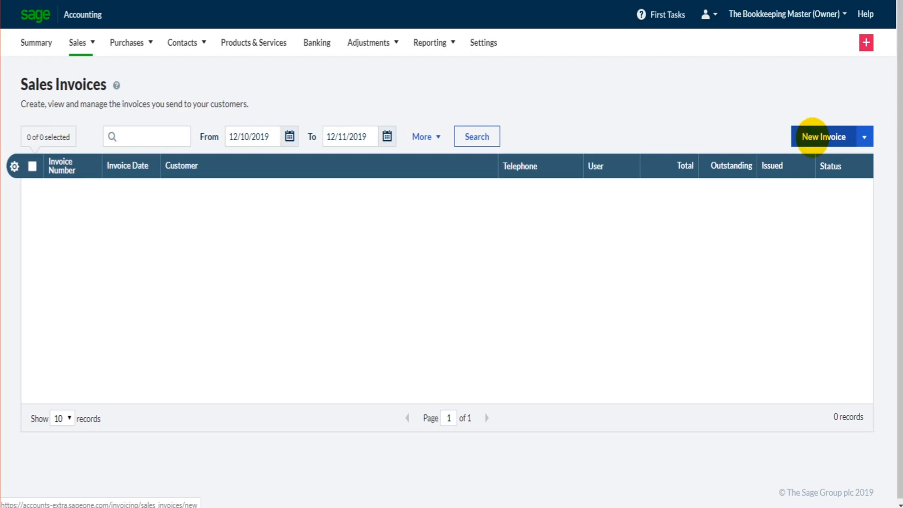
{"action": "left_click", "coordinate": [812, 136]}
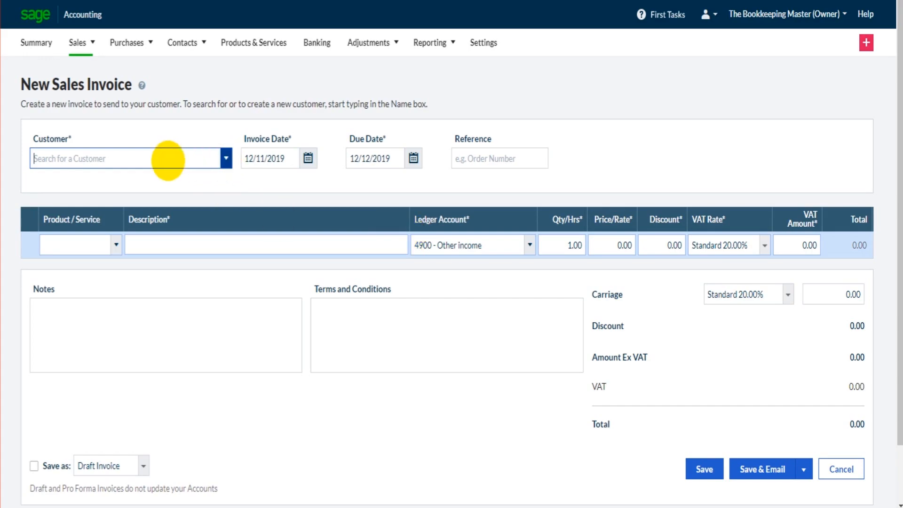
Choose 123 Supplies Ltd as the customer for the new sales invoice
{"action": "left_click", "coordinate": [159, 163]}
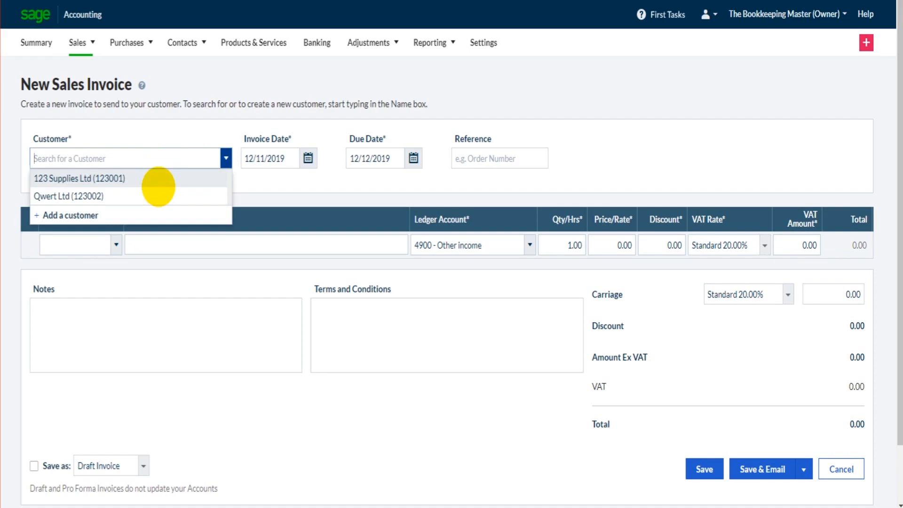
{"action": "left_click", "coordinate": [618, 177]}
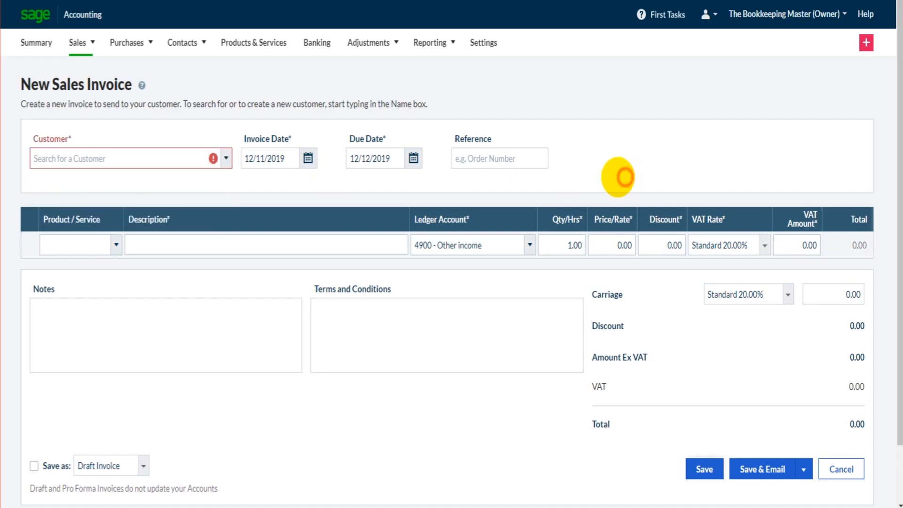
{"action": "mouse_move", "coordinate": [184, 43]}
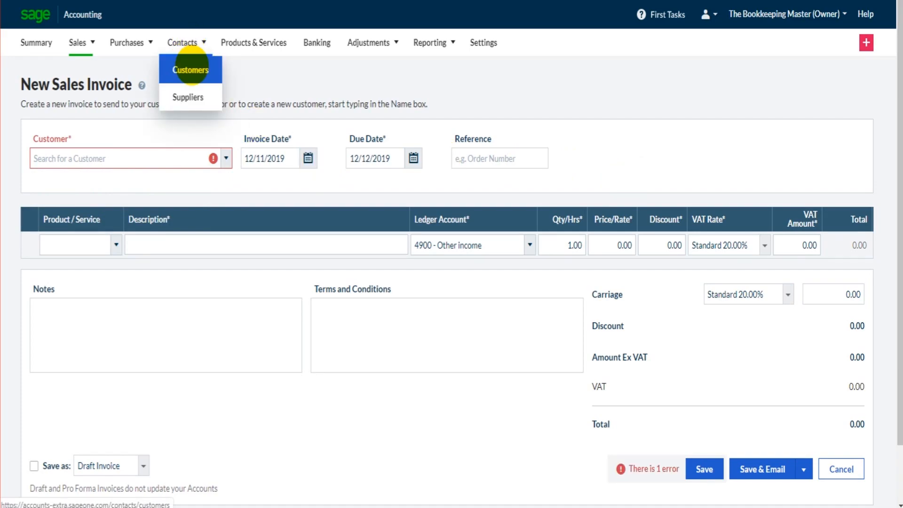
{"action": "left_click", "coordinate": [606, 149]}
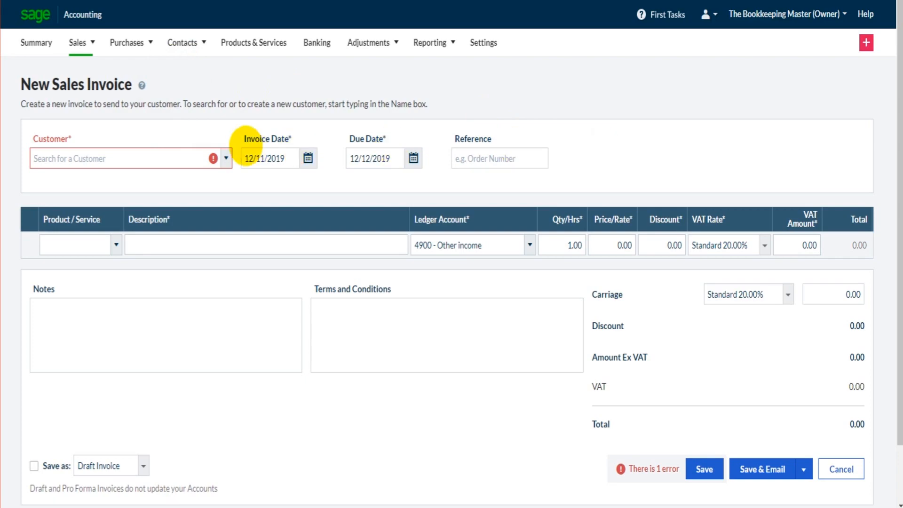
{"action": "left_click", "coordinate": [175, 159]}
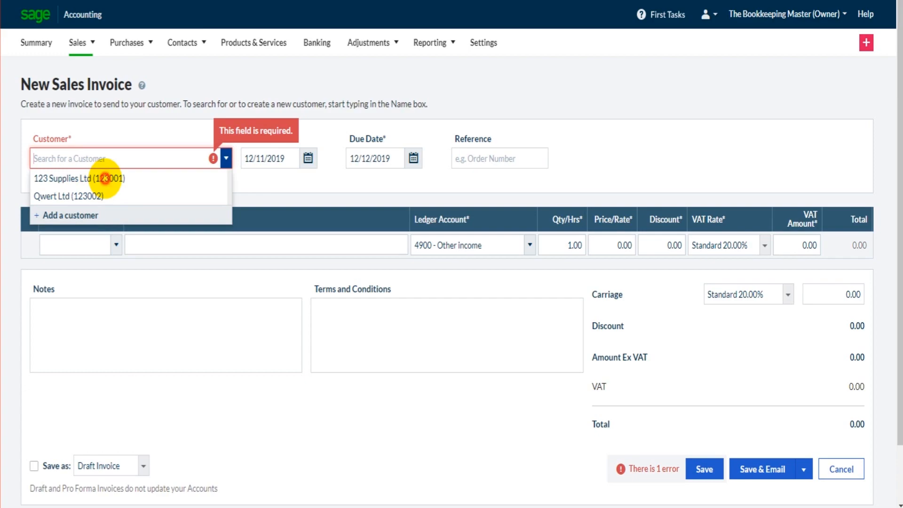
{"action": "left_click", "coordinate": [106, 178]}
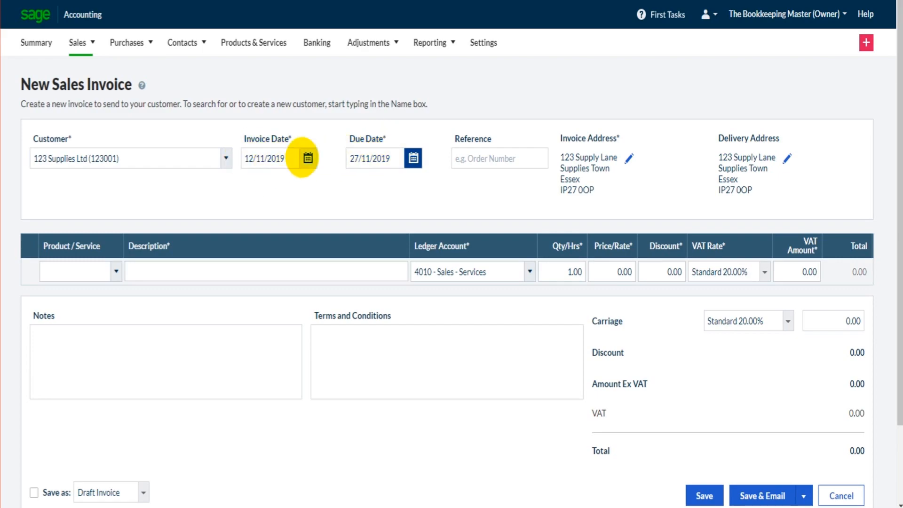
Examine the calendars for the invoice date and due date, and the optional reference field
{"action": "left_click", "coordinate": [268, 139]}
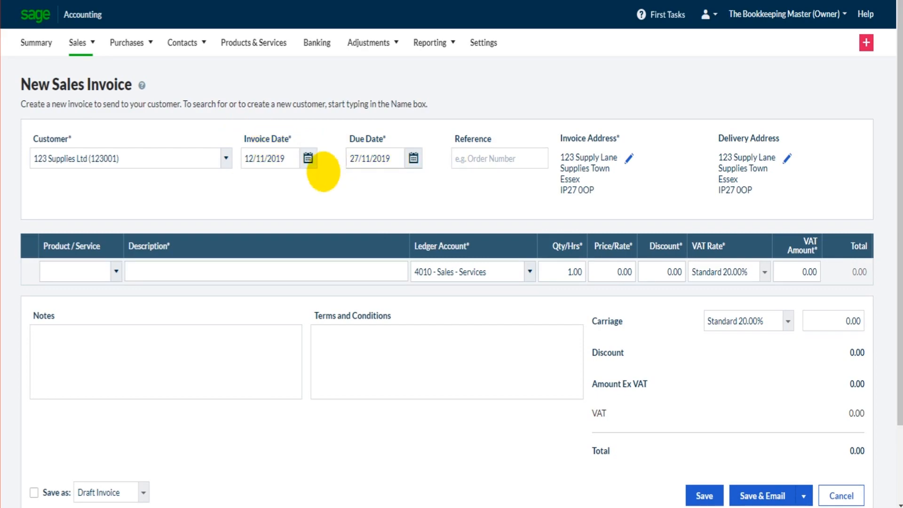
{"action": "left_click", "coordinate": [308, 158]}
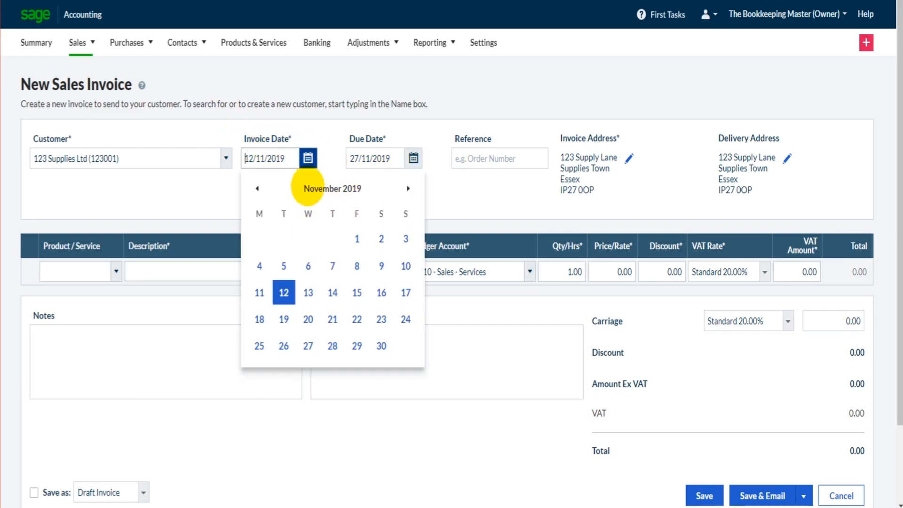
{"action": "left_click", "coordinate": [202, 192]}
{"action": "left_click", "coordinate": [413, 158]}
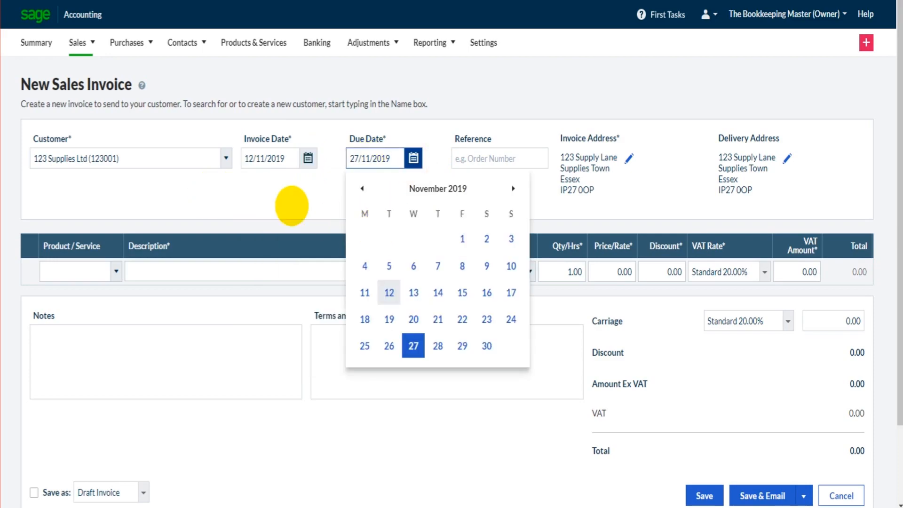
{"action": "left_click", "coordinate": [284, 194]}
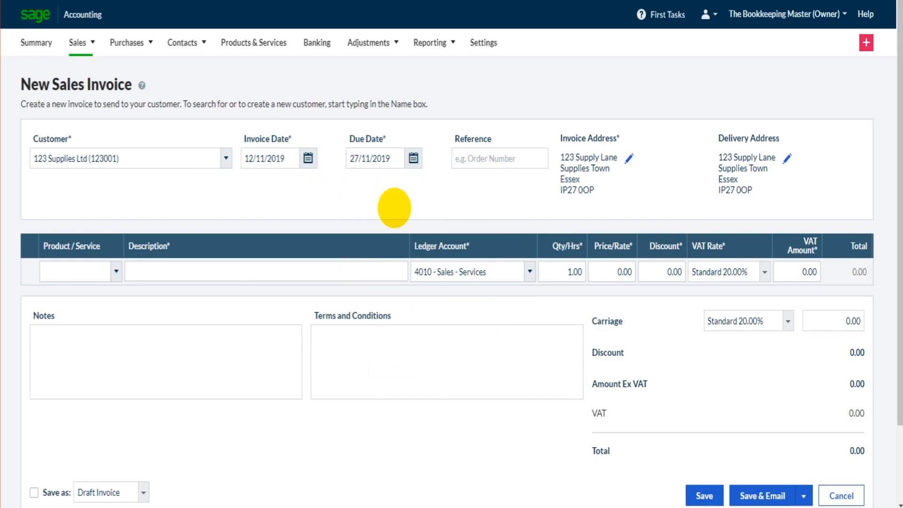
{"action": "key", "text": "Tab"}
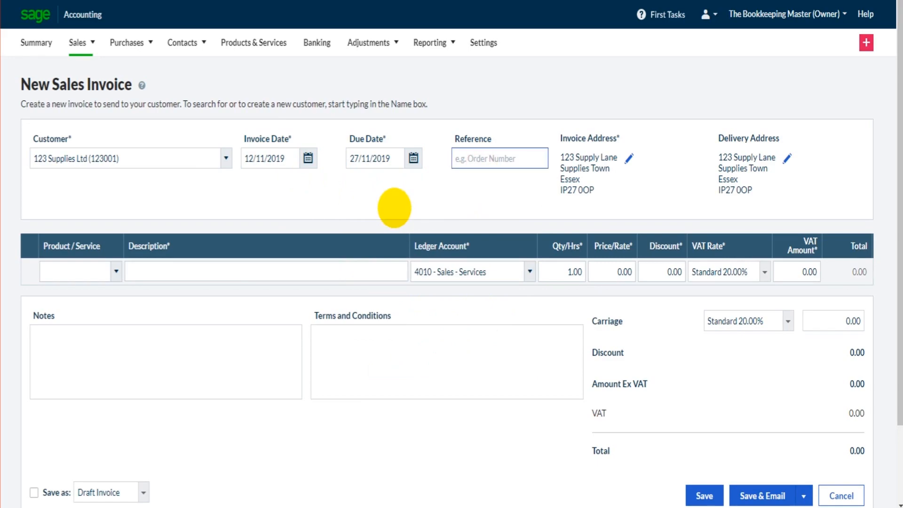
{"action": "left_click", "coordinate": [479, 159]}
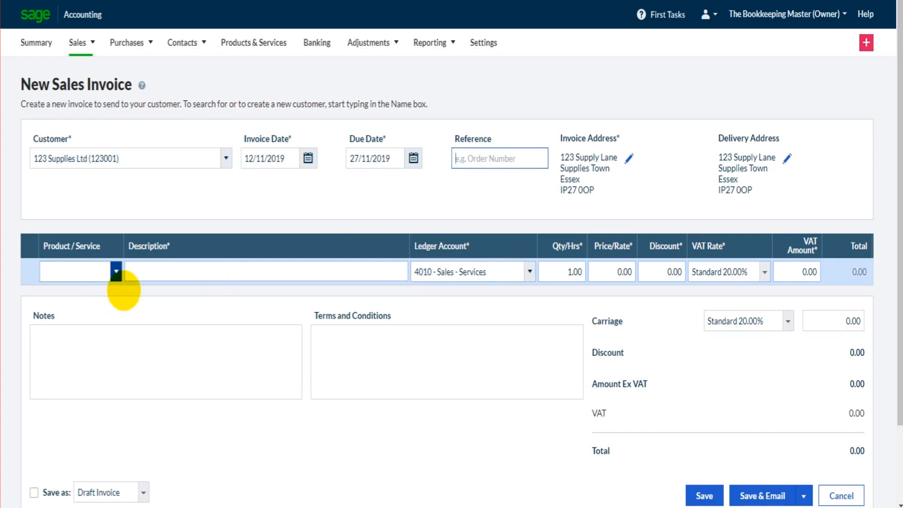
Add invoice lines for General Bookkeeping for Small Businesses with 5 hours and Credit control by email, phone and post with 2.5 hours
{"action": "left_click", "coordinate": [117, 275]}
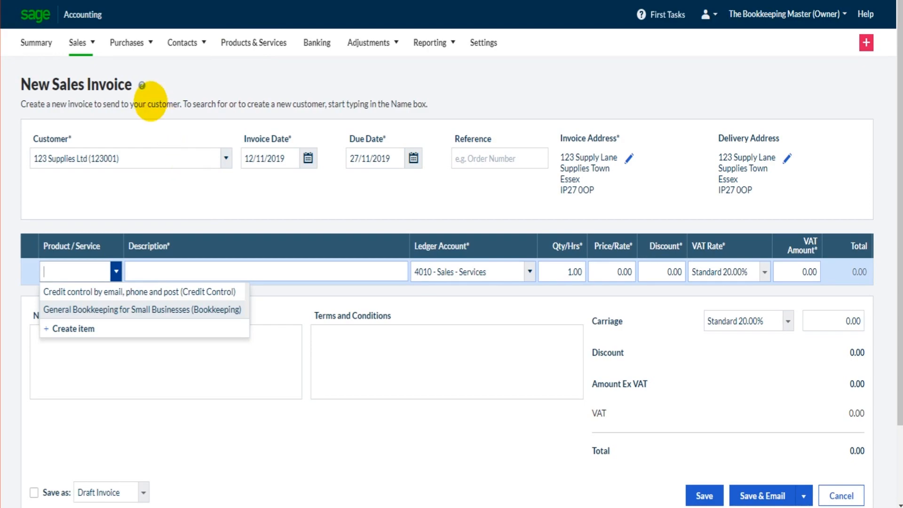
{"action": "left_click", "coordinate": [151, 172]}
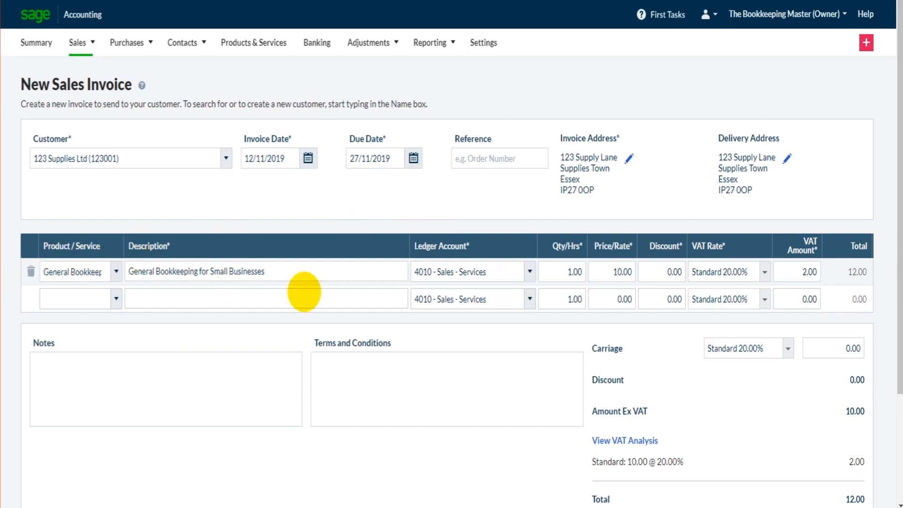
{"action": "left_click", "coordinate": [555, 270]}
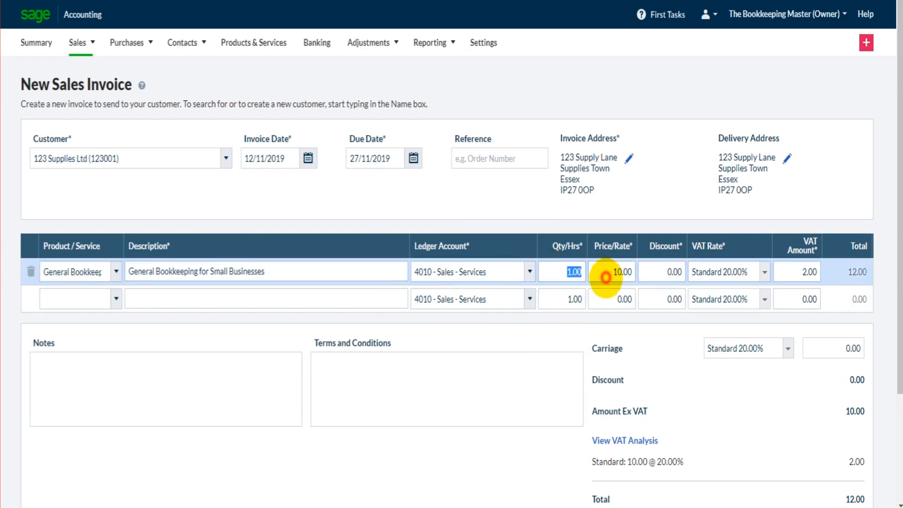
{"action": "type", "text": "5"}
{"action": "key", "text": "Tab"}
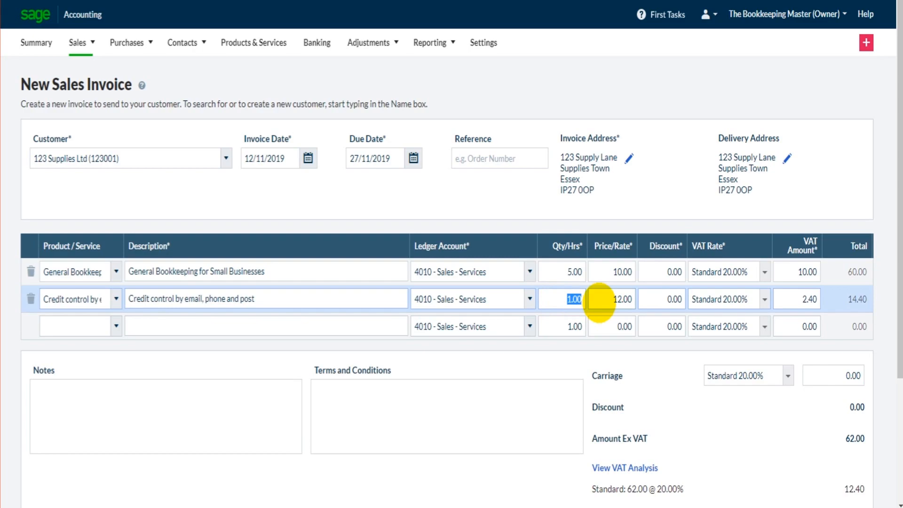
{"action": "type", "text": "2.5"}
{"action": "key", "text": "Tab"}
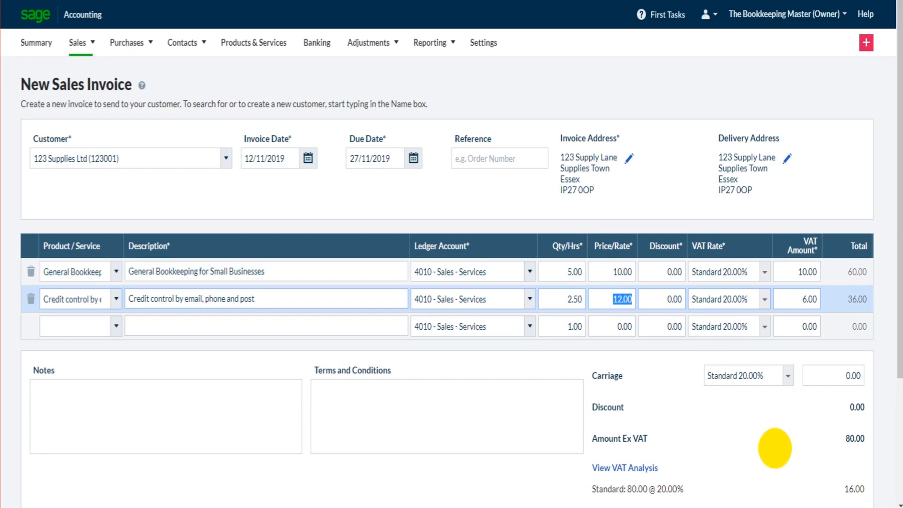
Save the completed 123 Supplies Ltd invoice and generate its printable version
{"action": "scroll", "coordinate": [775, 448], "scroll_direction": "down", "scroll_amount": 3}
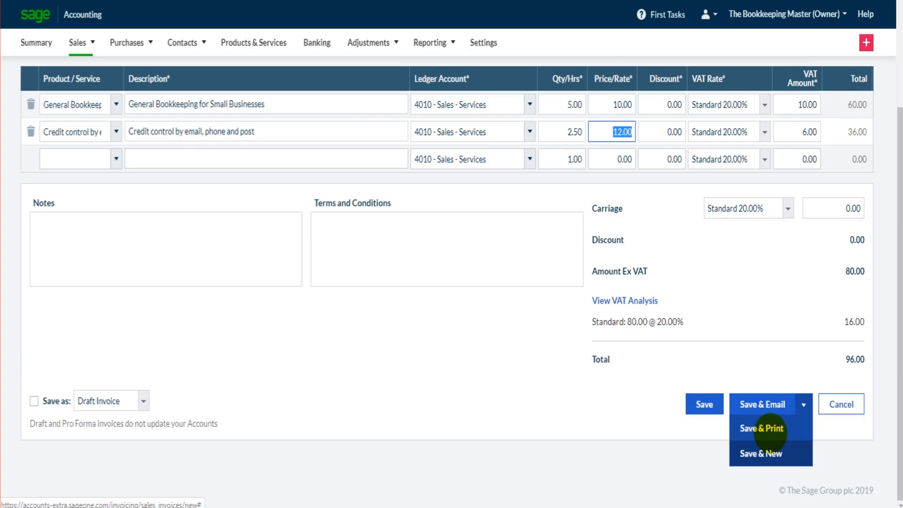
{"action": "left_click", "coordinate": [770, 430]}
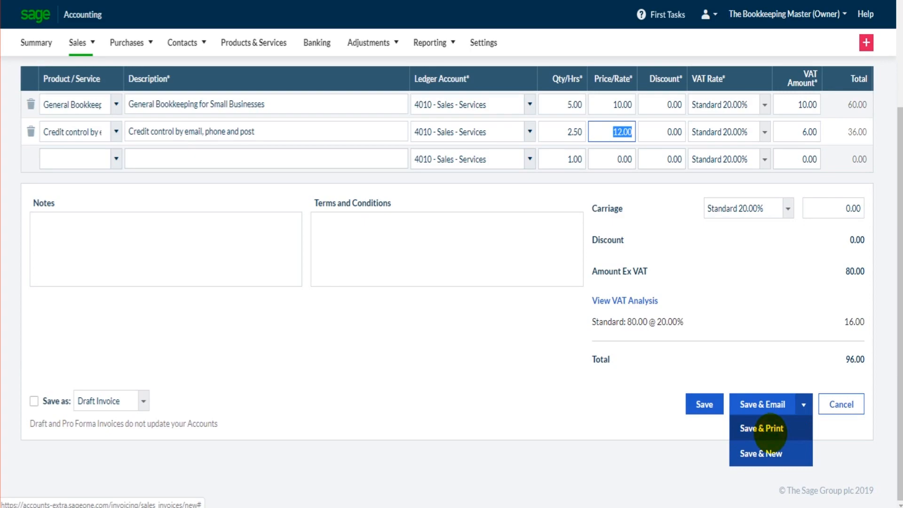
{"action": "left_click", "coordinate": [771, 429]}
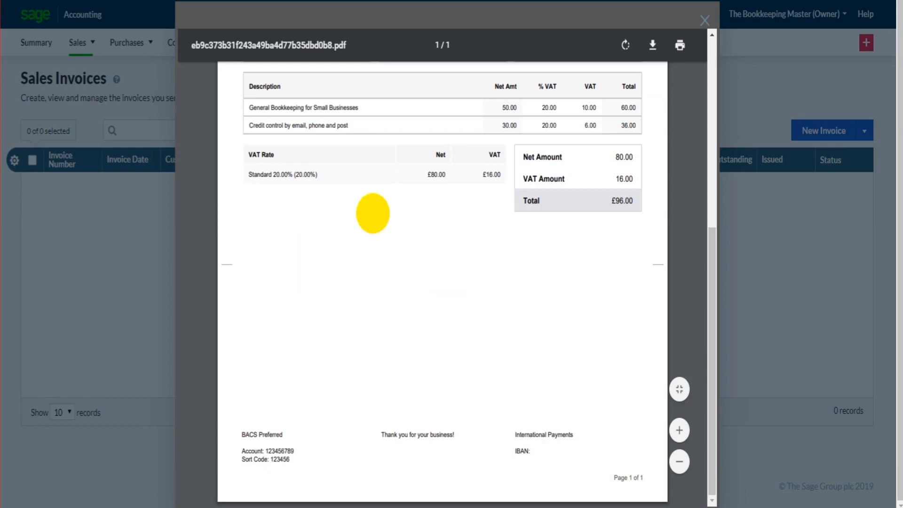
Review the printable invoice from the header details to the payment information in the footer, and close the preview
{"action": "scroll", "coordinate": [263, 156], "scroll_direction": "up", "scroll_amount": 7}
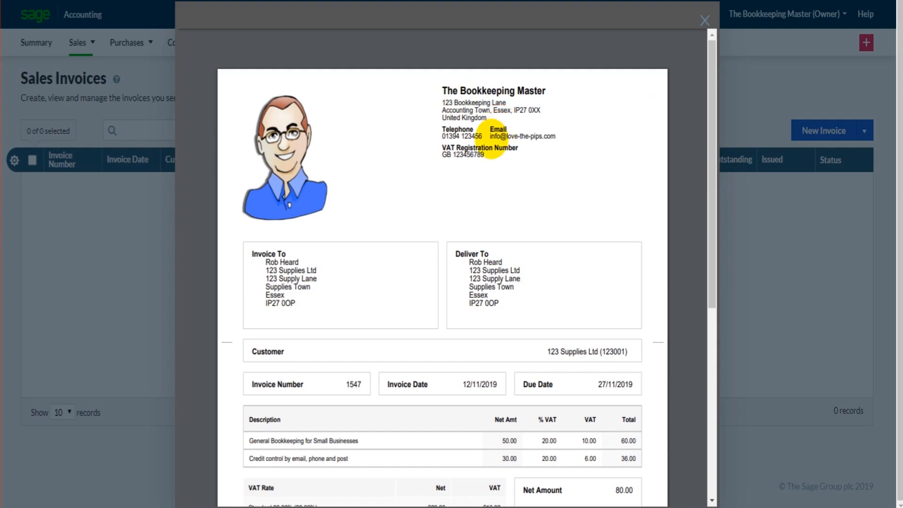
{"action": "scroll", "coordinate": [491, 140], "scroll_direction": "down", "scroll_amount": 1}
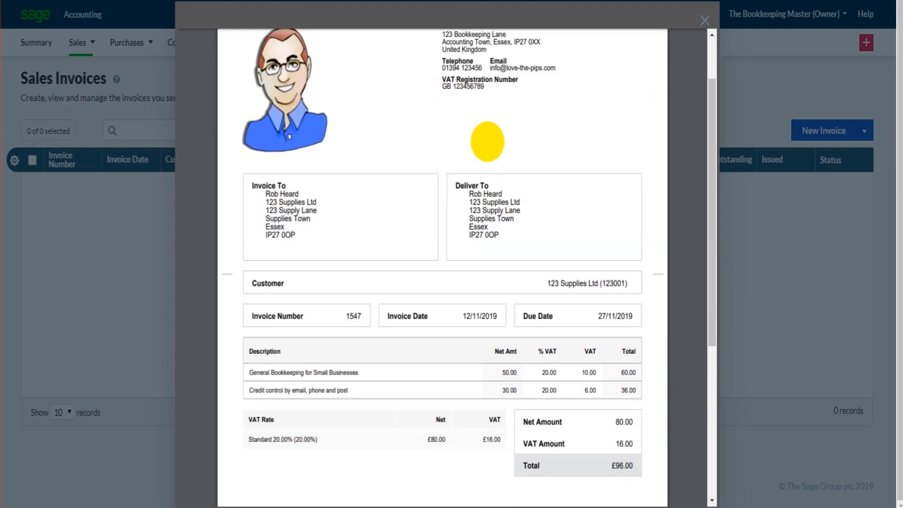
{"action": "scroll", "coordinate": [587, 233], "scroll_direction": "down", "scroll_amount": 3}
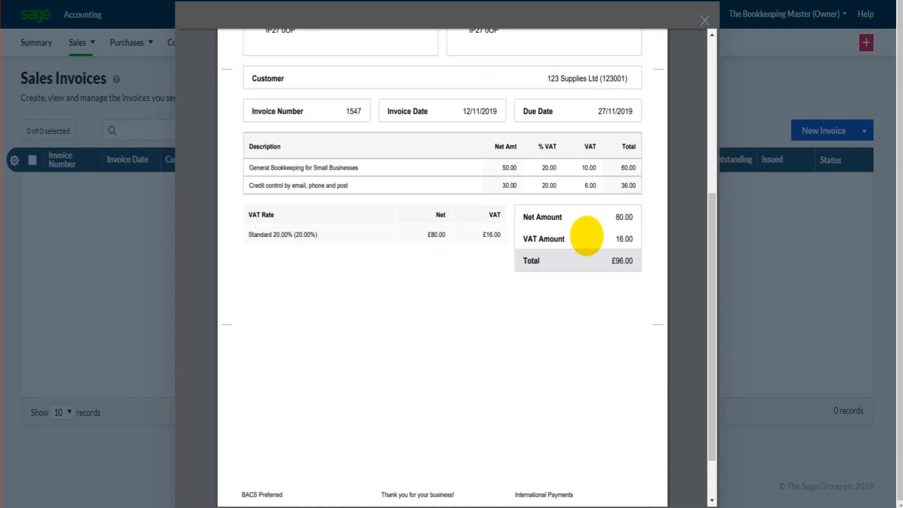
{"action": "left_click", "coordinate": [259, 435]}
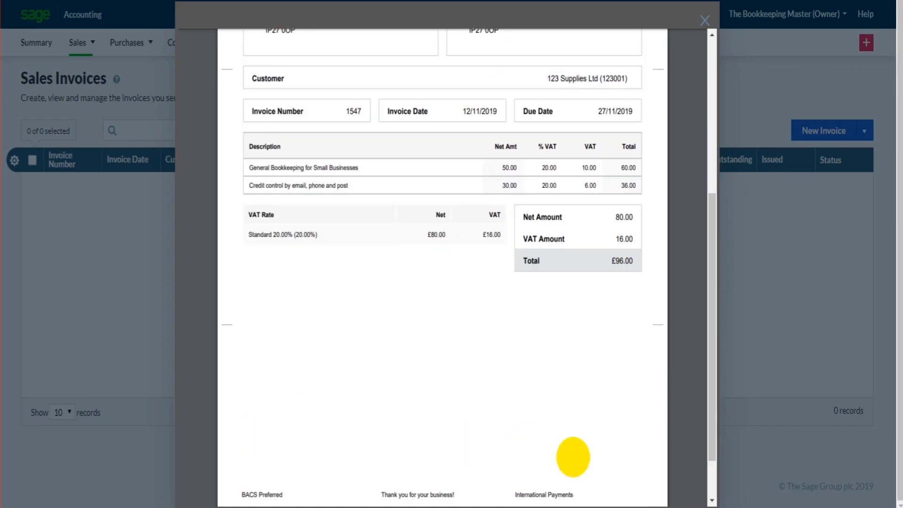
{"action": "left_click", "coordinate": [572, 421]}
{"action": "scroll", "coordinate": [378, 433], "scroll_direction": "down", "scroll_amount": 1}
{"action": "left_click_drag", "start_coordinate": [405, 428], "coordinate": [434, 434]}
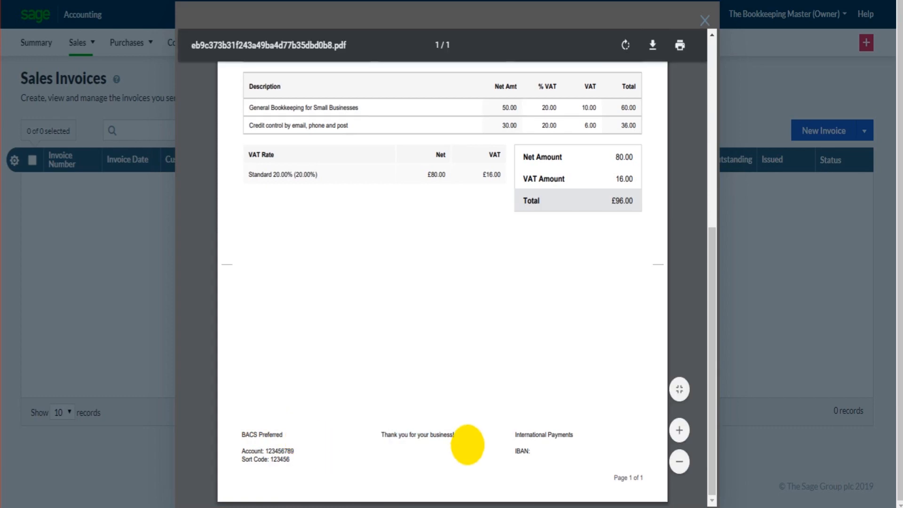
{"action": "scroll", "coordinate": [494, 400], "scroll_direction": "up", "scroll_amount": 6}
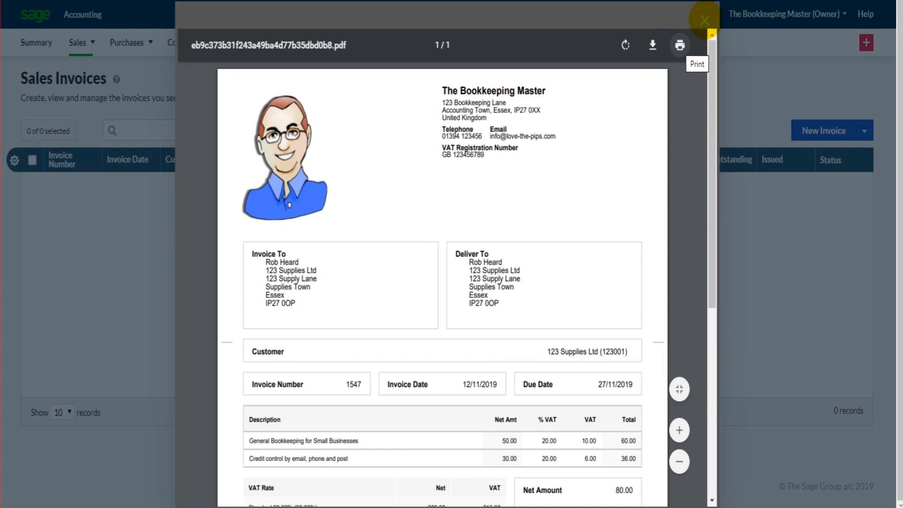
{"action": "left_click", "coordinate": [704, 20]}
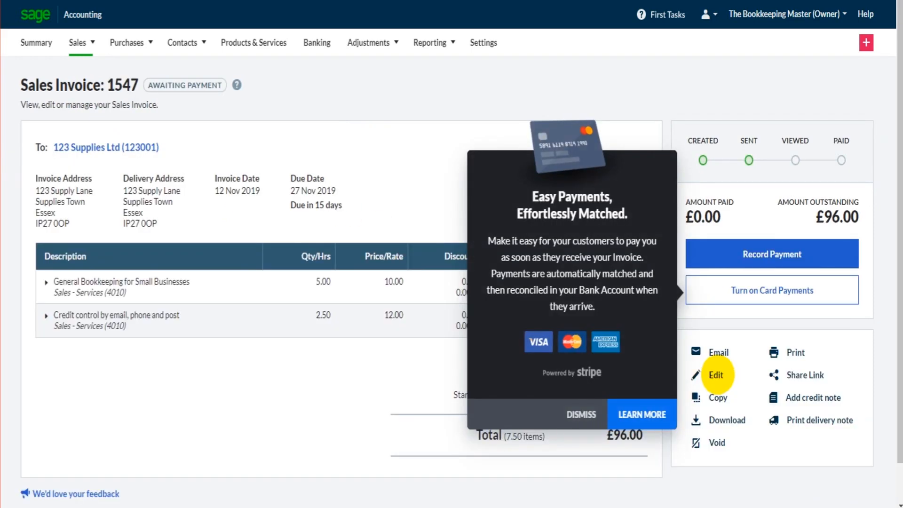
{"action": "left_click", "coordinate": [593, 414]}
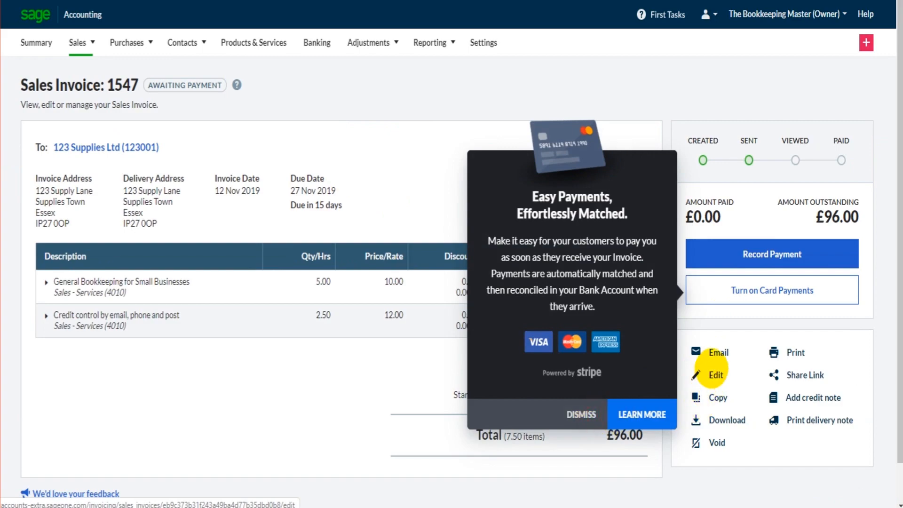
{"action": "left_click", "coordinate": [714, 375]}
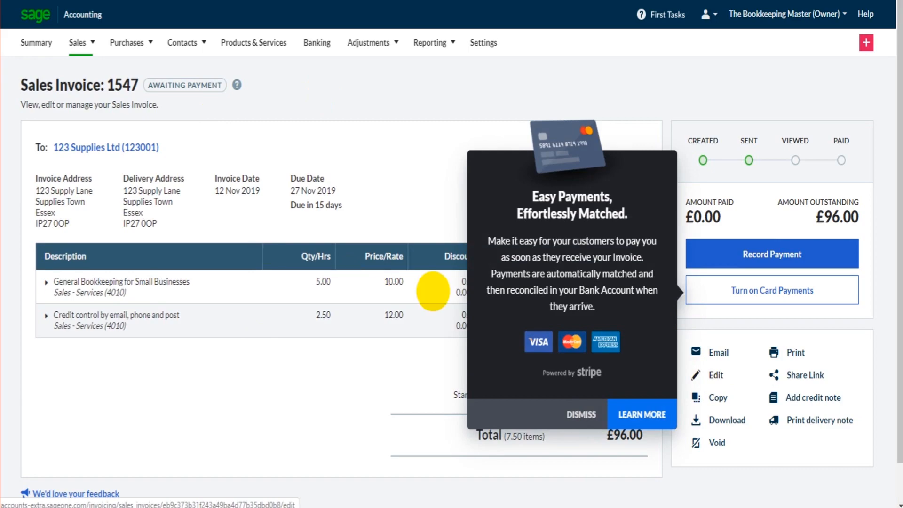
{"action": "scroll", "coordinate": [647, 361], "scroll_direction": "down", "scroll_amount": 4}
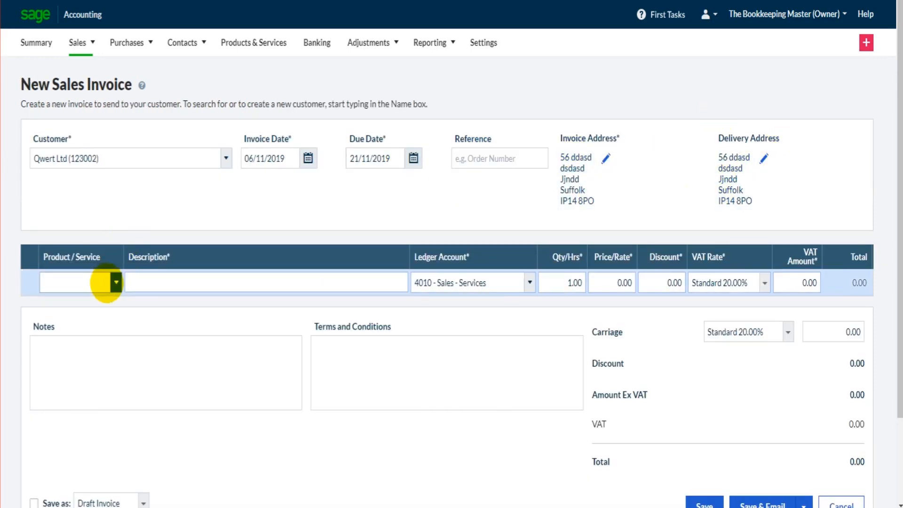
Add an invoice line for Credit control by email, phone and post with a quantity of 12 hours
{"action": "left_click", "coordinate": [96, 301]}
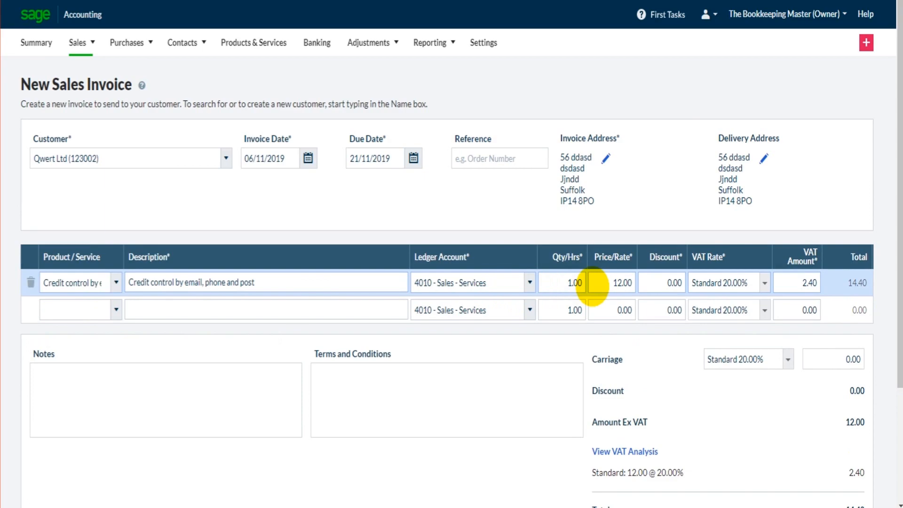
{"action": "left_click", "coordinate": [592, 285]}
{"action": "type", "text": "12"}
{"action": "key", "text": "Tab"}
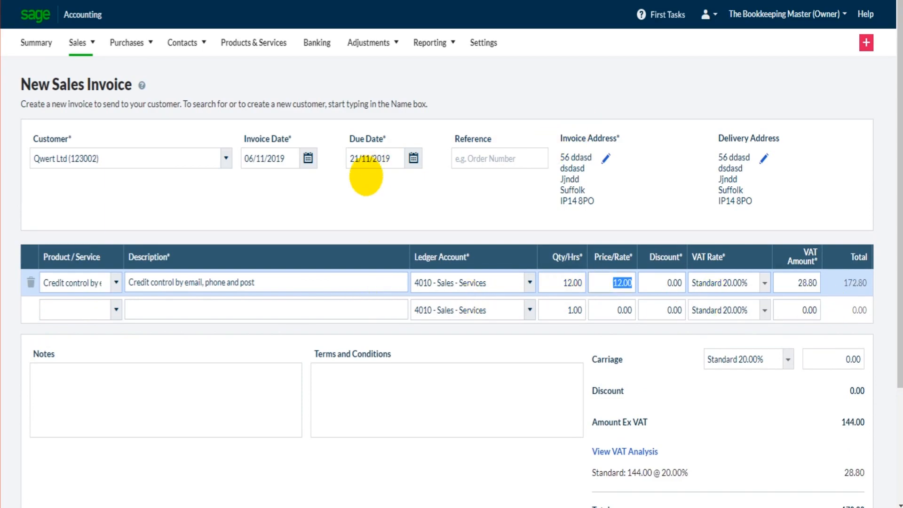
Save the Qwert Ltd invoice without emailing or printing it, and open the list of sales invoices
{"action": "scroll", "coordinate": [602, 323], "scroll_direction": "down", "scroll_amount": 3}
{"action": "left_click", "coordinate": [800, 404]}
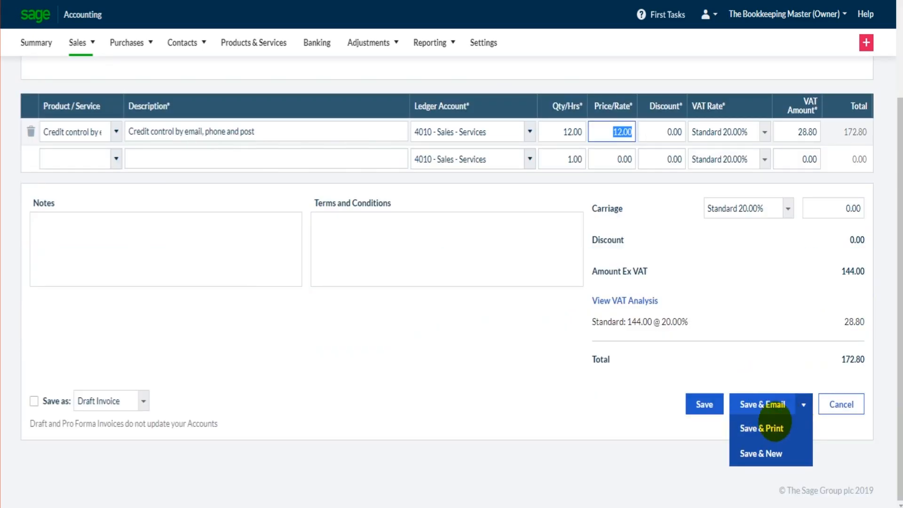
{"action": "left_click", "coordinate": [704, 404]}
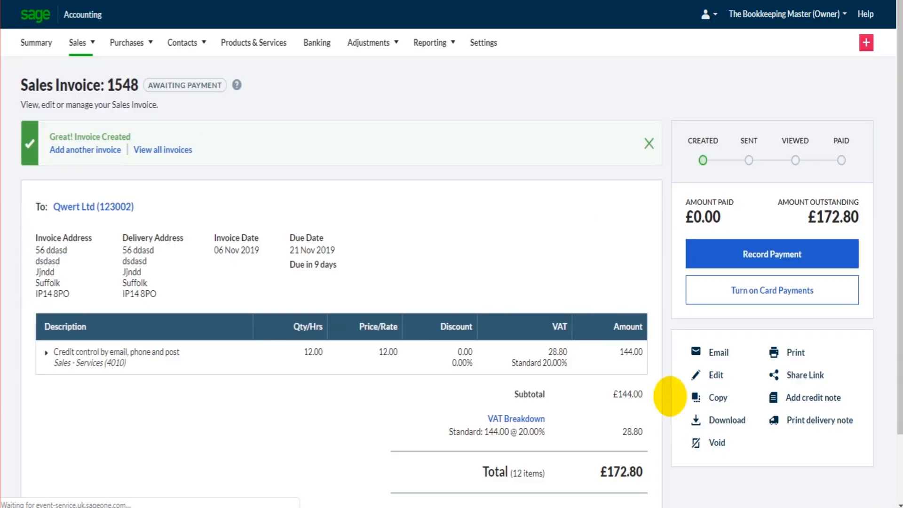
{"action": "left_click", "coordinate": [80, 42]}
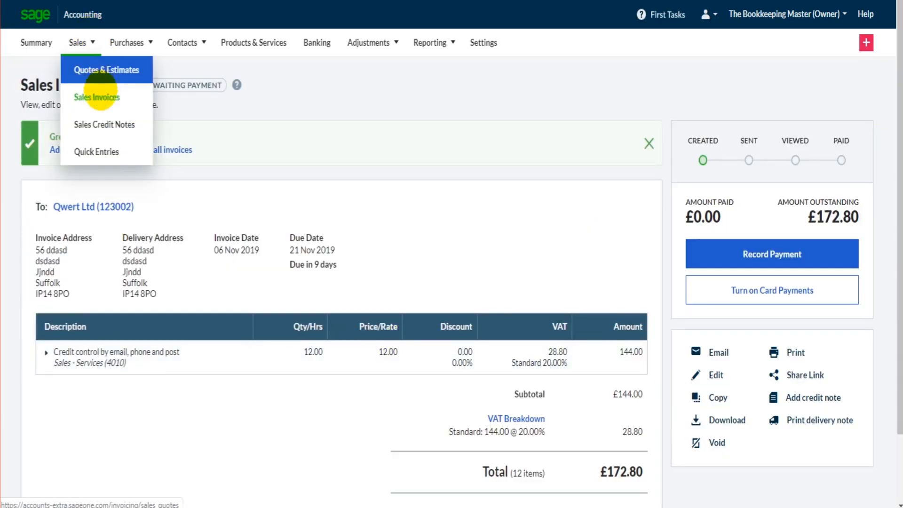
{"action": "left_click", "coordinate": [99, 96]}
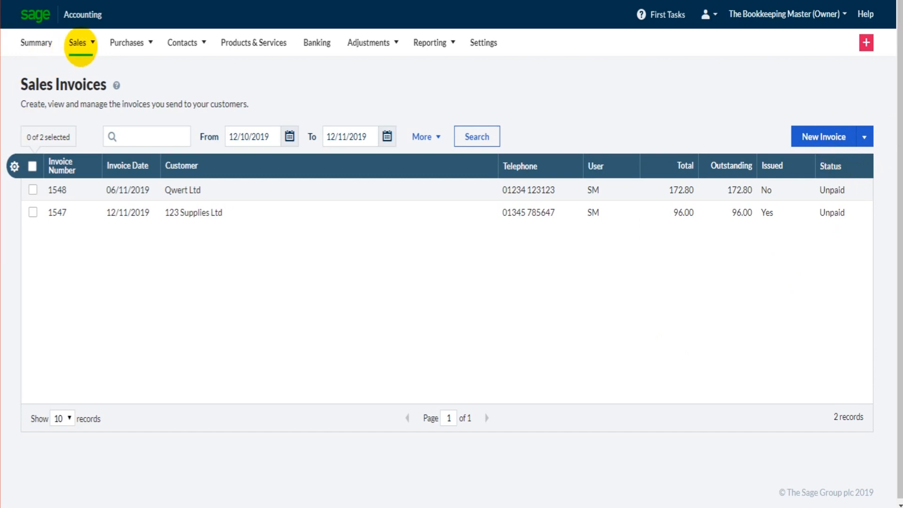
View the list of sales credit notes and return to the sales invoices list
{"action": "left_click", "coordinate": [77, 43]}
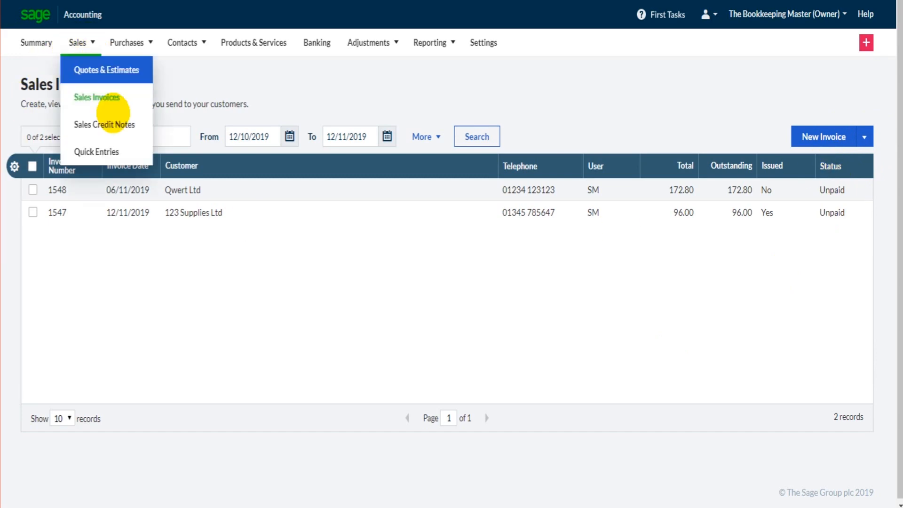
{"action": "left_click", "coordinate": [113, 123]}
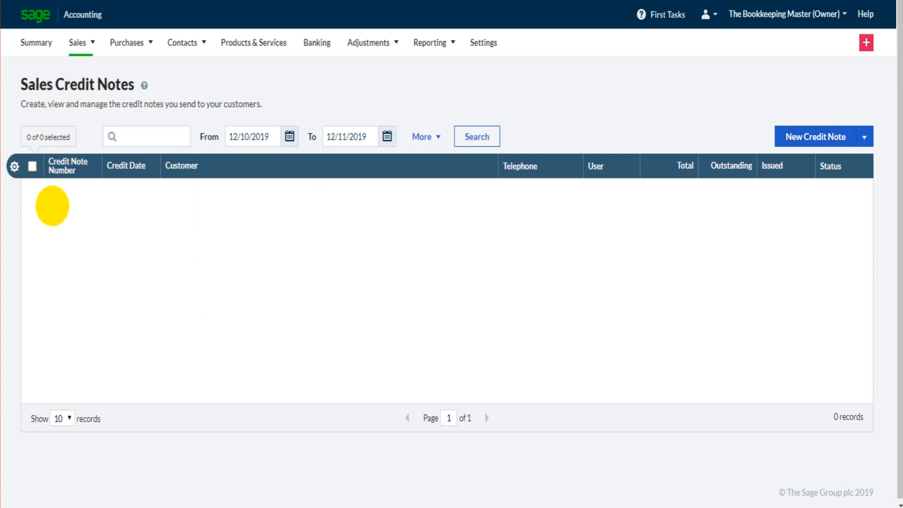
{"action": "left_click", "coordinate": [87, 46]}
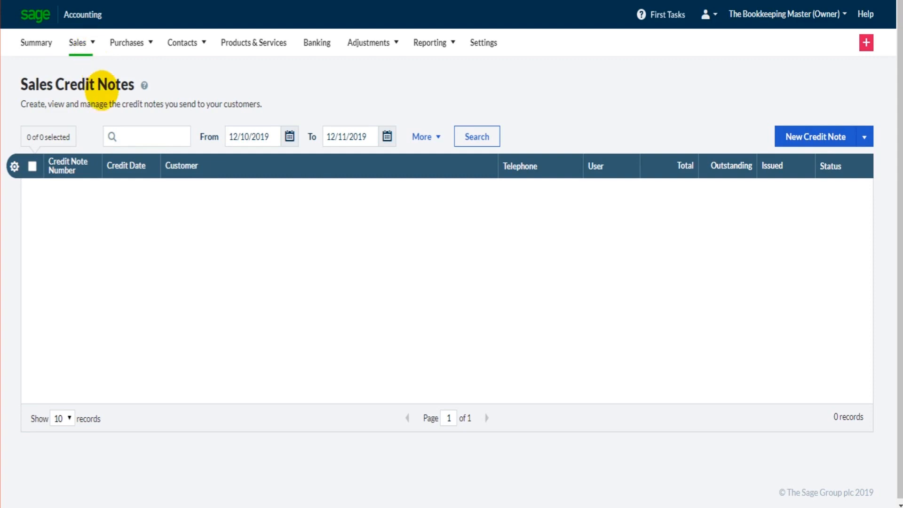
{"action": "left_click", "coordinate": [102, 92]}
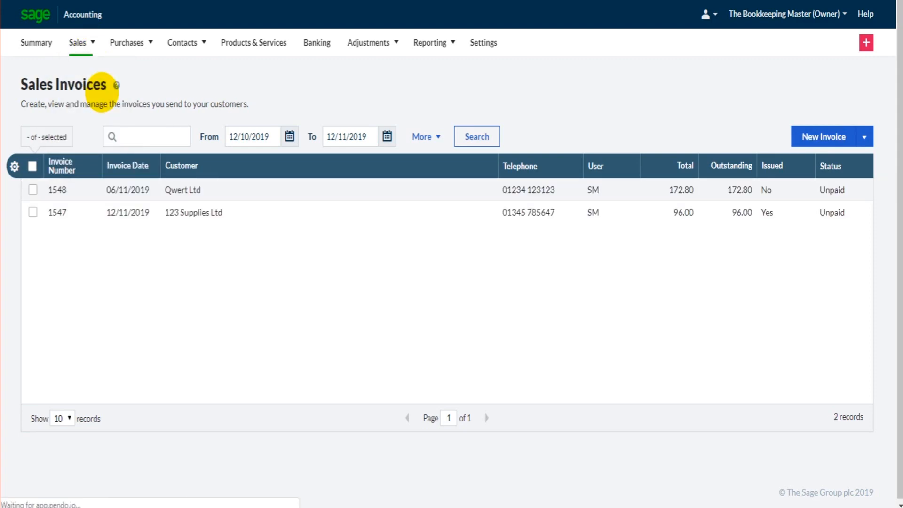